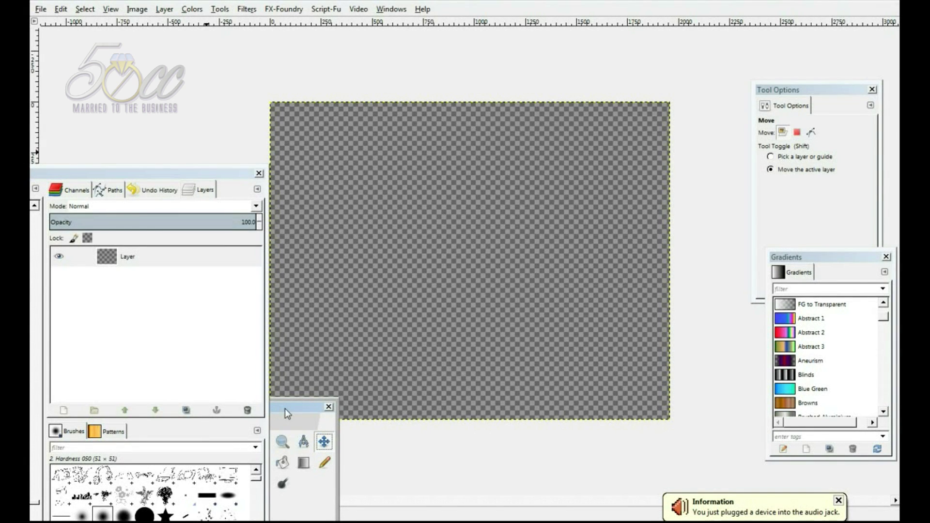
Widen the Toolbox window so the full tool grid shows beside the empty canvas.
{"action": "left_click_drag", "start_coordinate": [284, 408], "coordinate": [283, 441]}
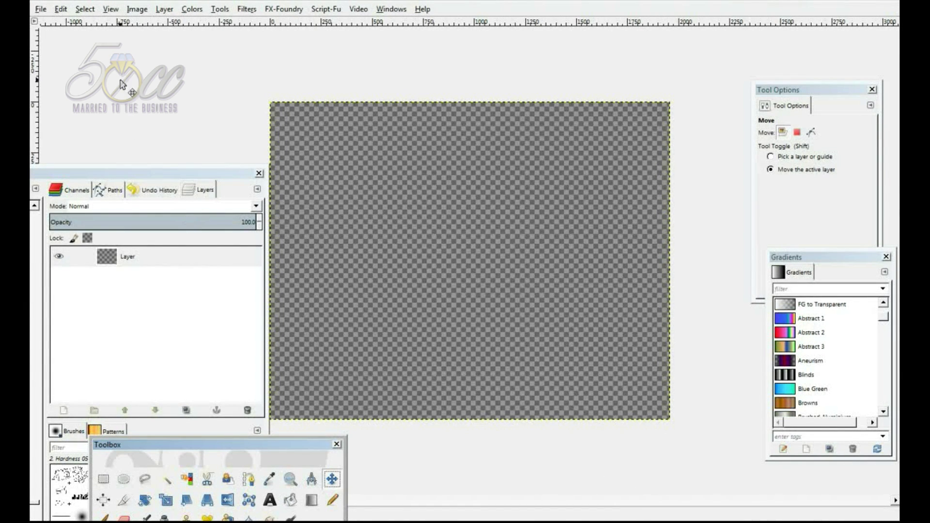
Open wedding-rings-clipart-1.jpg and maximize its image window.
{"action": "left_click", "coordinate": [41, 9]}
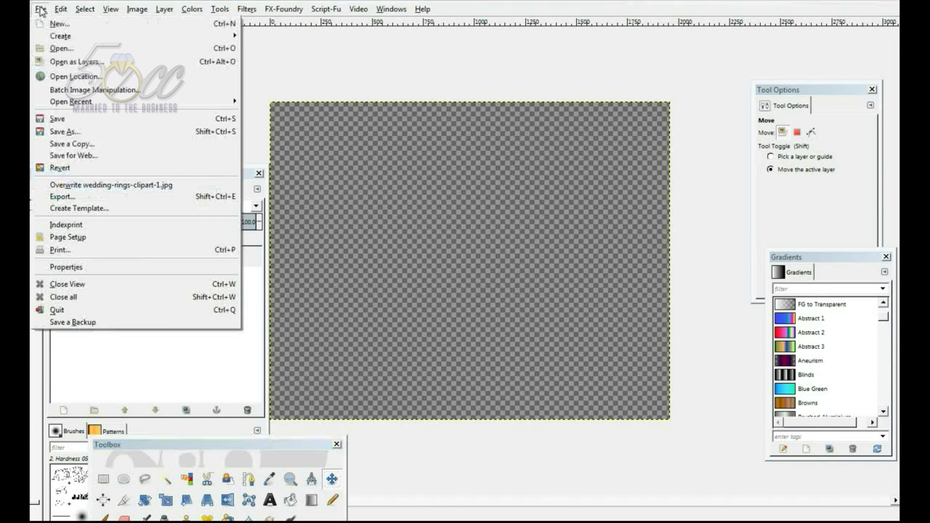
{"action": "left_click", "coordinate": [63, 49]}
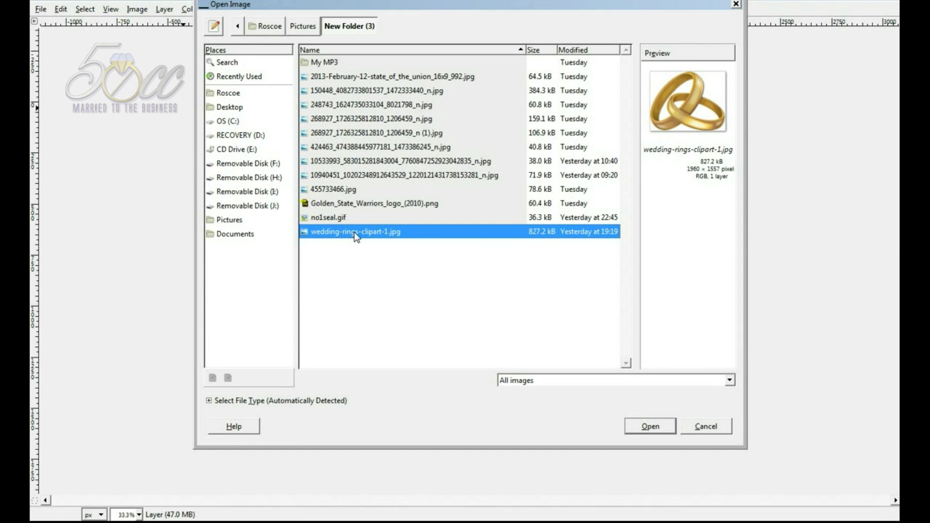
{"action": "left_click", "coordinate": [662, 428]}
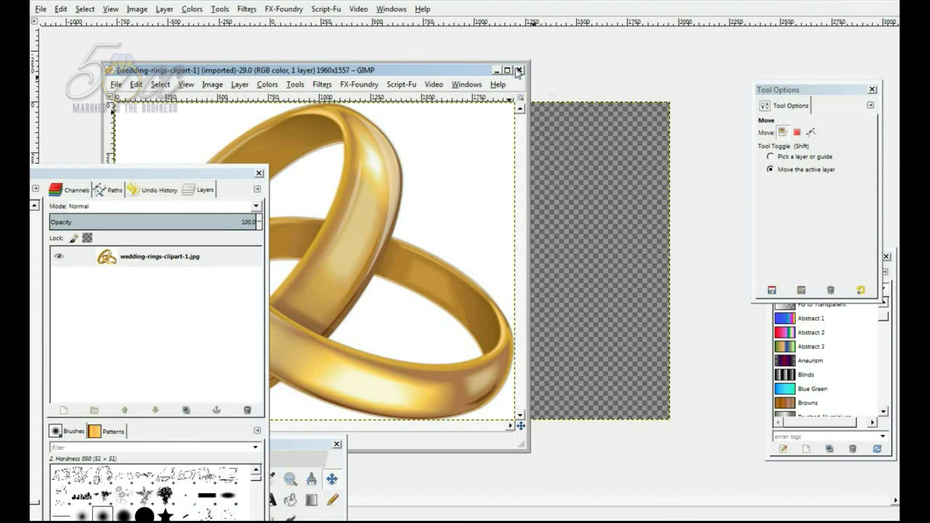
{"action": "left_click", "coordinate": [507, 71]}
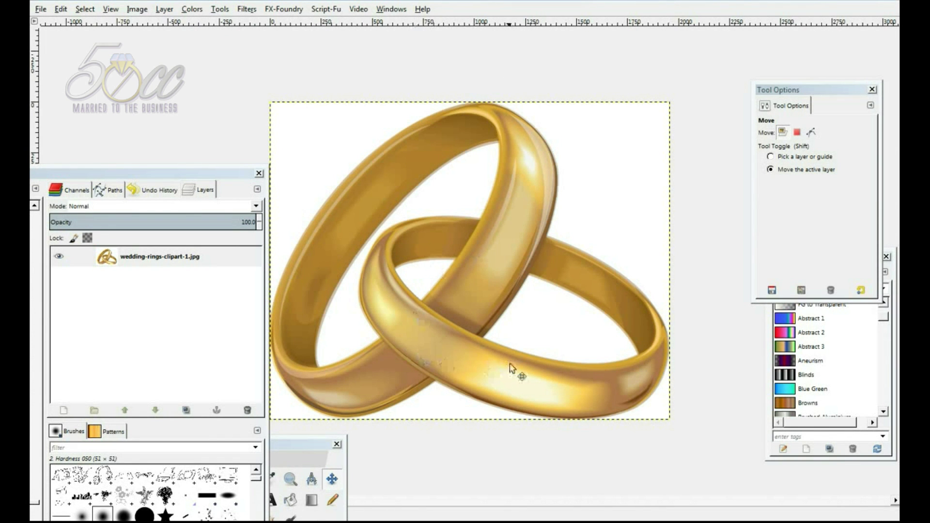
Add a White (full opacity) layer mask to the rings layer, then apply it.
{"action": "left_click", "coordinate": [104, 262]}
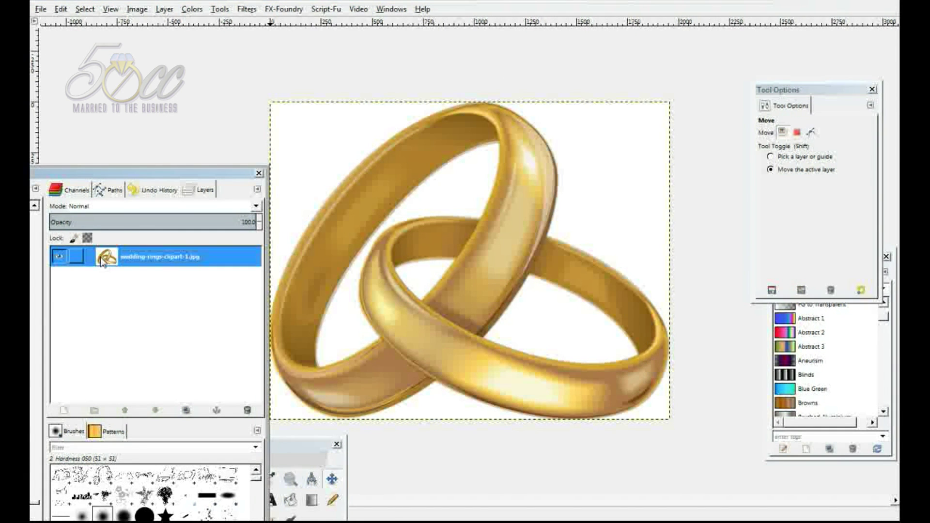
{"action": "right_click", "coordinate": [101, 261]}
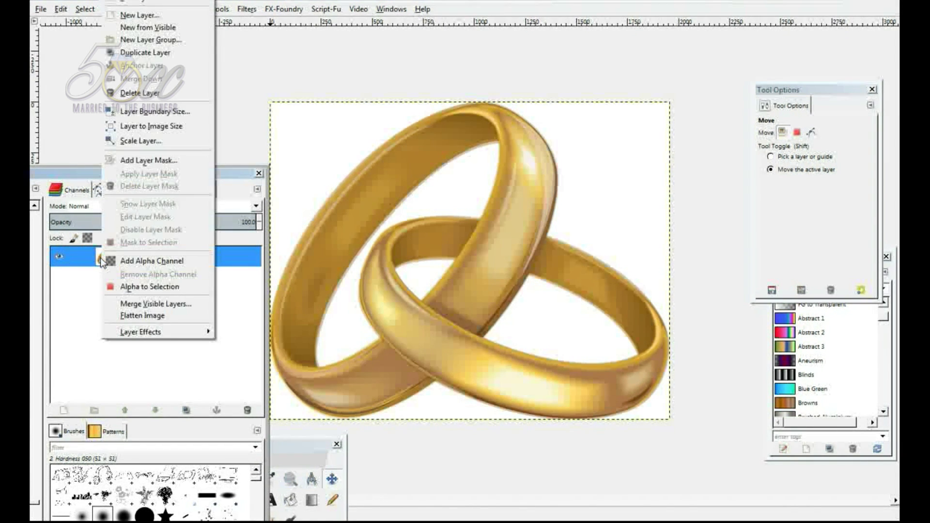
{"action": "left_click", "coordinate": [147, 164]}
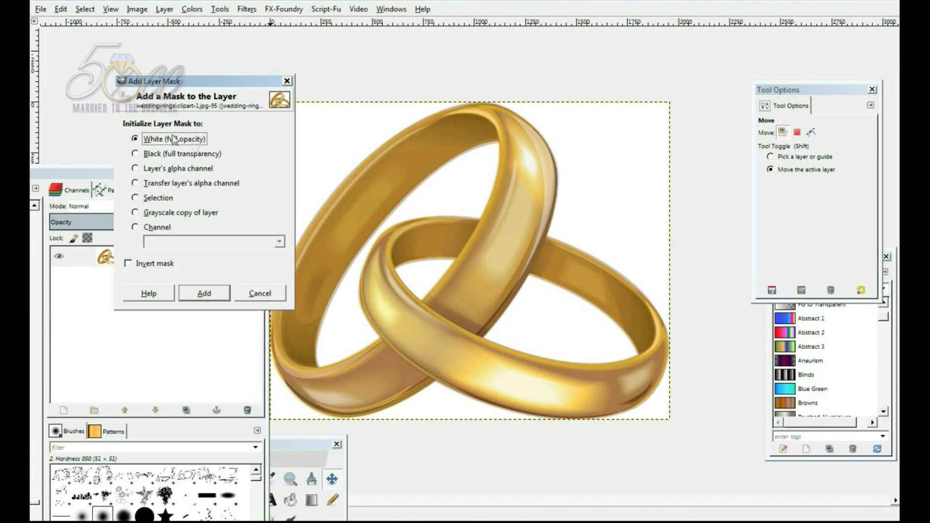
{"action": "left_click", "coordinate": [204, 294]}
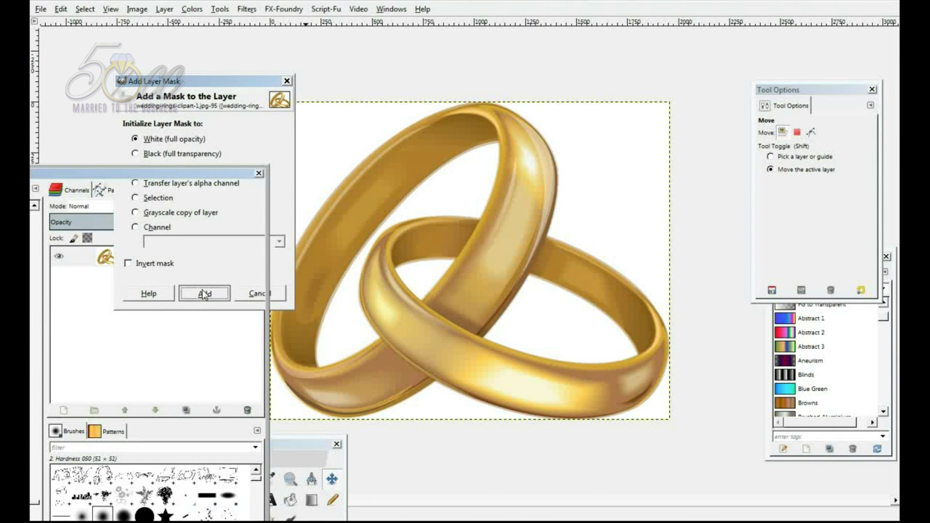
{"action": "right_click", "coordinate": [107, 261]}
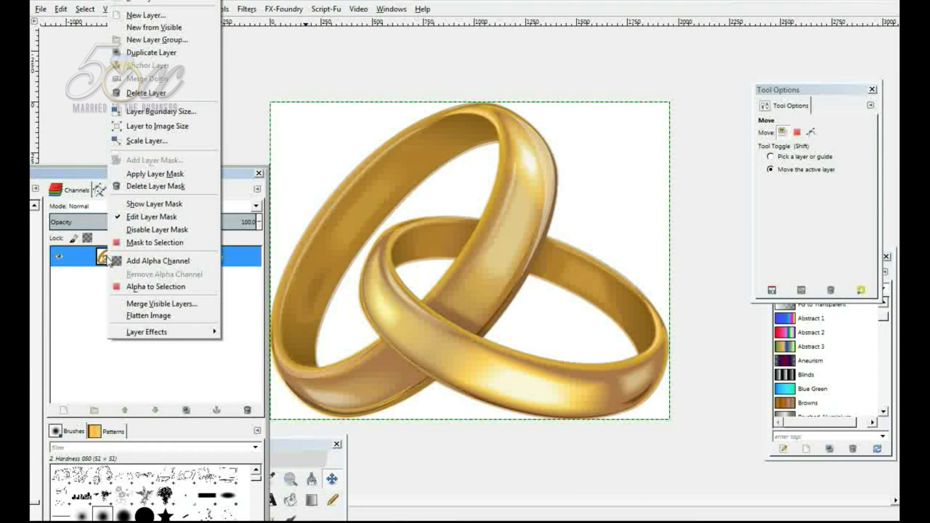
{"action": "left_click", "coordinate": [153, 175]}
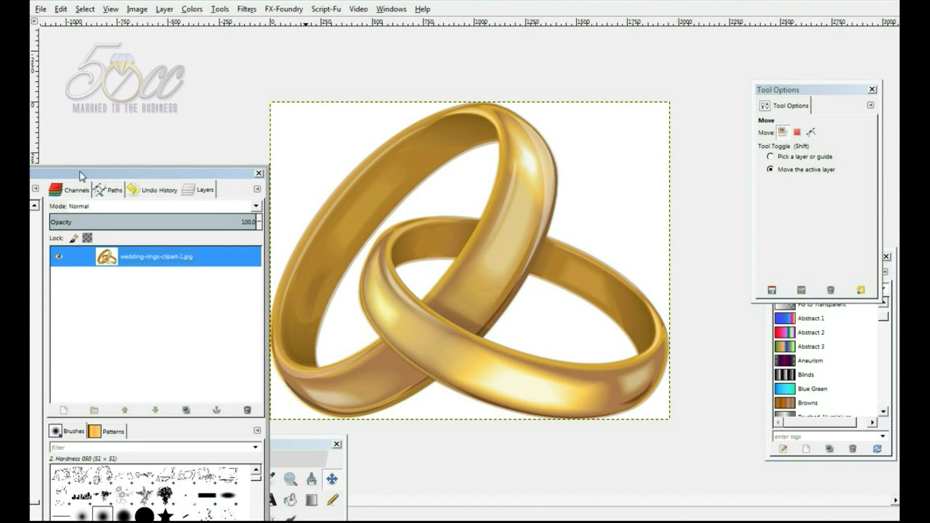
{"action": "mouse_move", "coordinate": [79, 170]}
{"action": "left_mouse_down"}
{"action": "mouse_move", "coordinate": [145, 247]}
{"action": "mouse_move", "coordinate": [366, 318]}
{"action": "mouse_move", "coordinate": [812, 321]}
{"action": "left_mouse_up"}
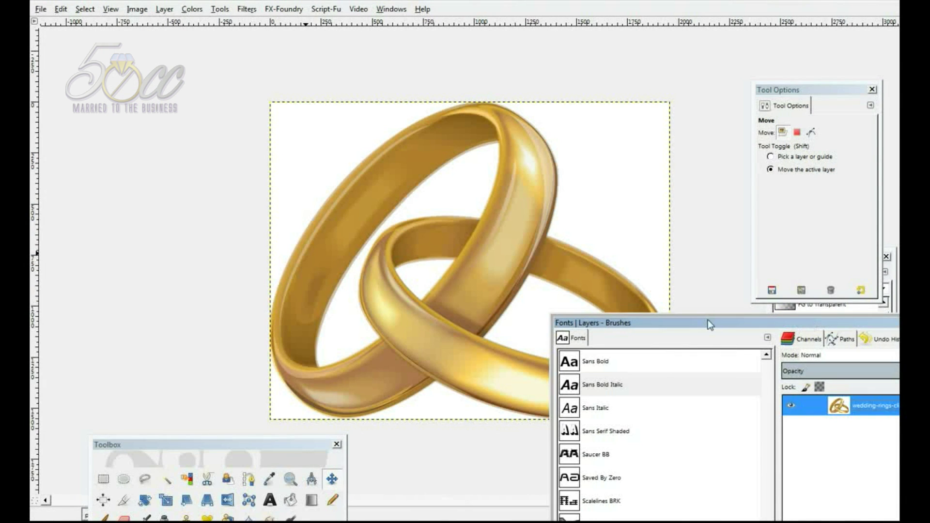
Move the Layers dock and Toolbox aside and activate Fuzzy Select at threshold 15.0.
{"action": "left_click_drag", "start_coordinate": [708, 321], "coordinate": [823, 310]}
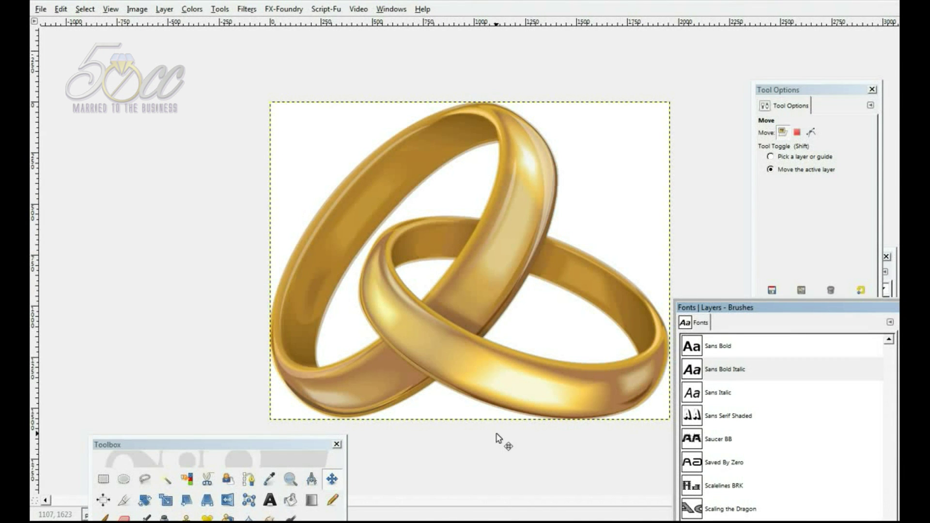
{"action": "left_click_drag", "start_coordinate": [165, 446], "coordinate": [80, 251]}
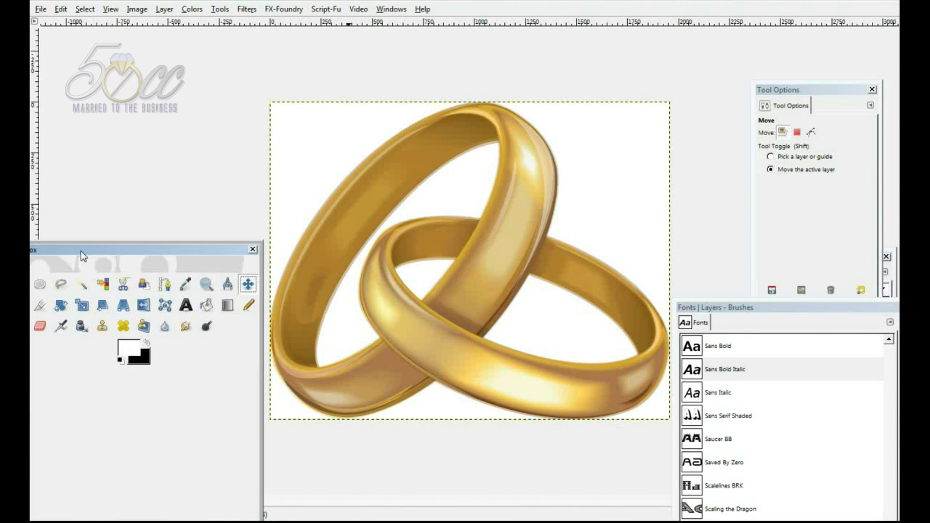
{"action": "left_click", "coordinate": [82, 286]}
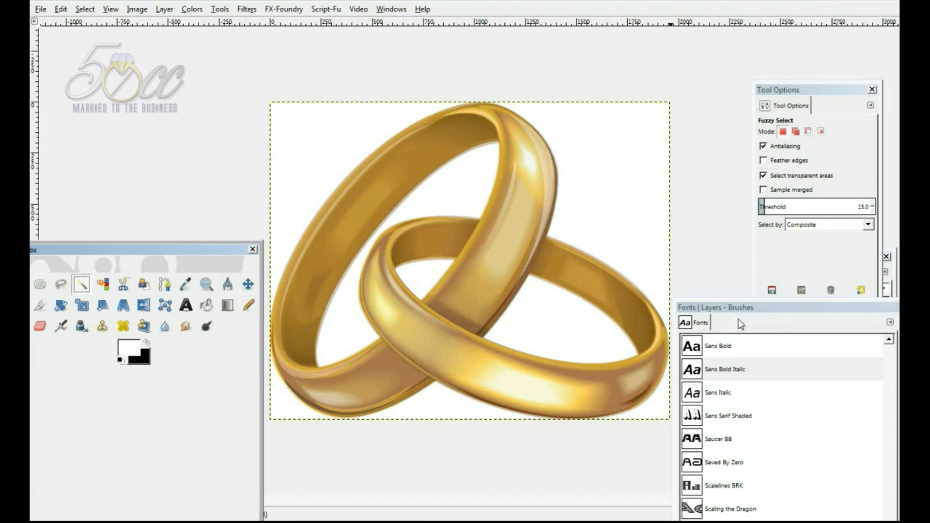
{"action": "left_click_drag", "start_coordinate": [766, 306], "coordinate": [523, 308]}
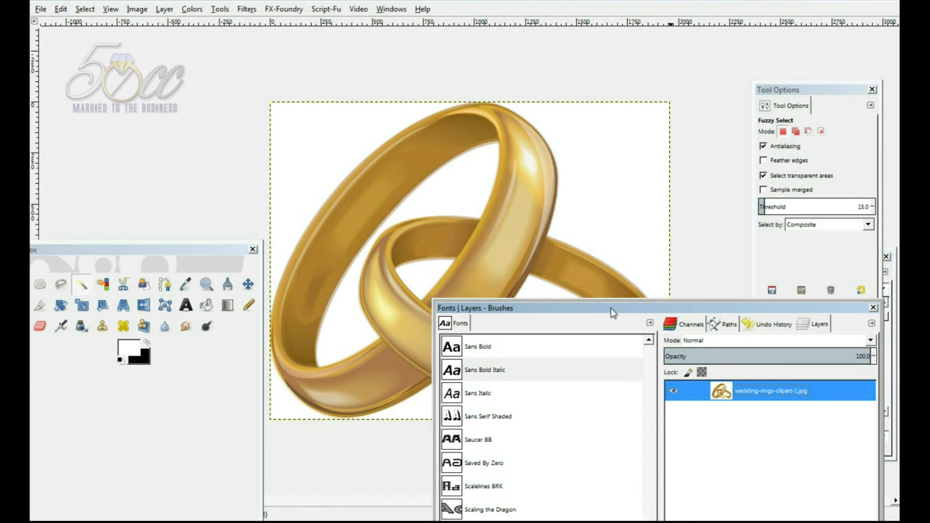
{"action": "mouse_move", "coordinate": [612, 309]}
{"action": "left_mouse_down"}
{"action": "mouse_move", "coordinate": [635, 443]}
{"action": "mouse_move", "coordinate": [616, 445]}
{"action": "left_mouse_up"}
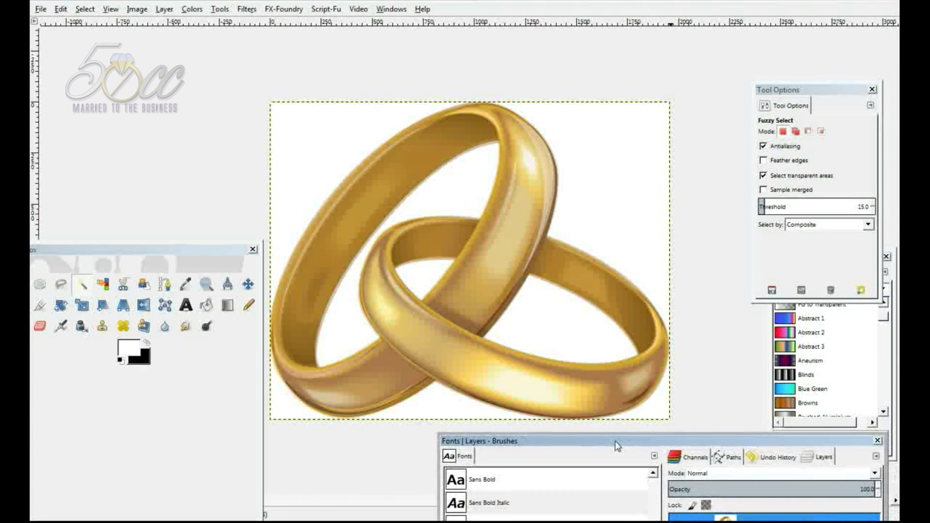
Delete the white background to the left and right of the rings.
{"action": "left_click", "coordinate": [315, 139]}
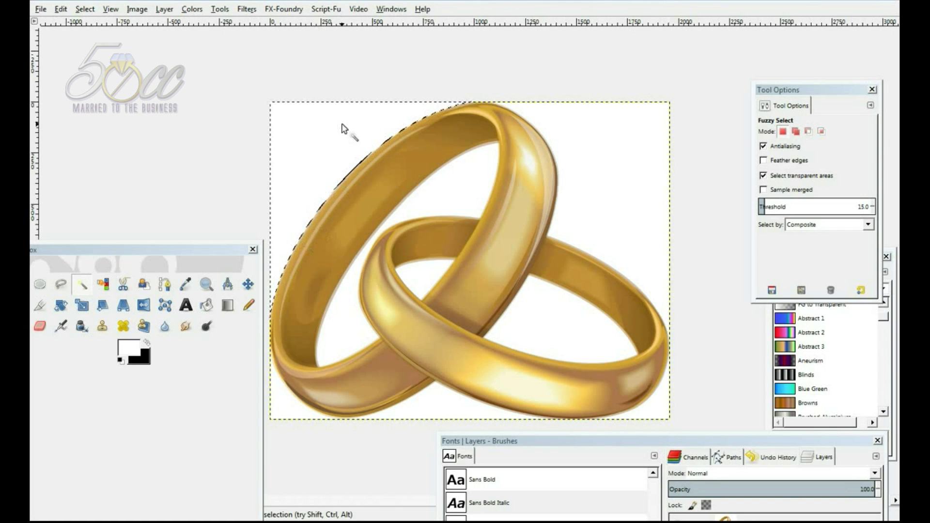
{"action": "key", "text": "Delete"}
{"action": "left_click", "coordinate": [306, 146]}
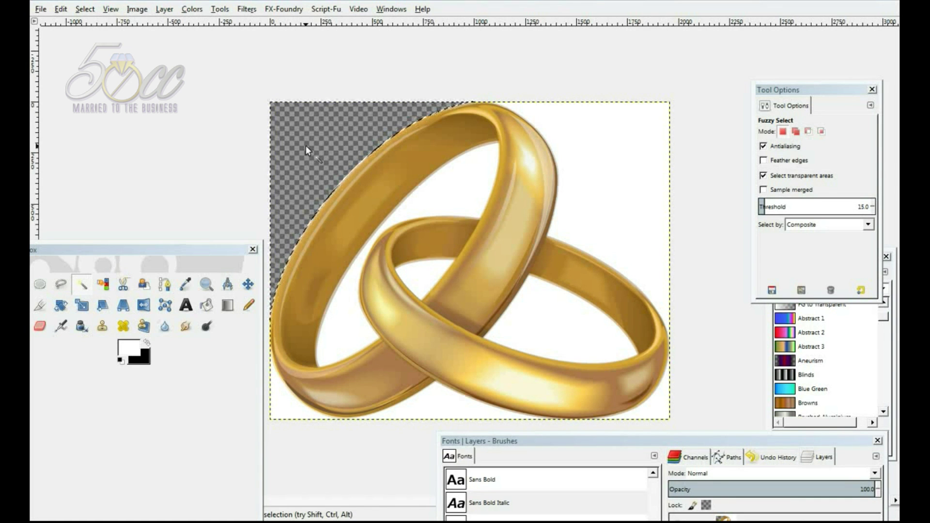
{"action": "left_click", "coordinate": [588, 156]}
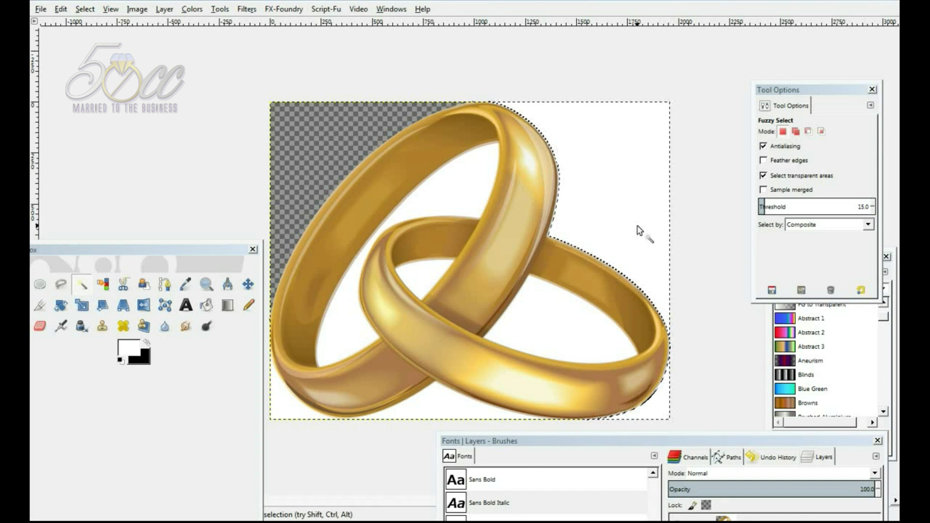
{"action": "key", "text": "Delete"}
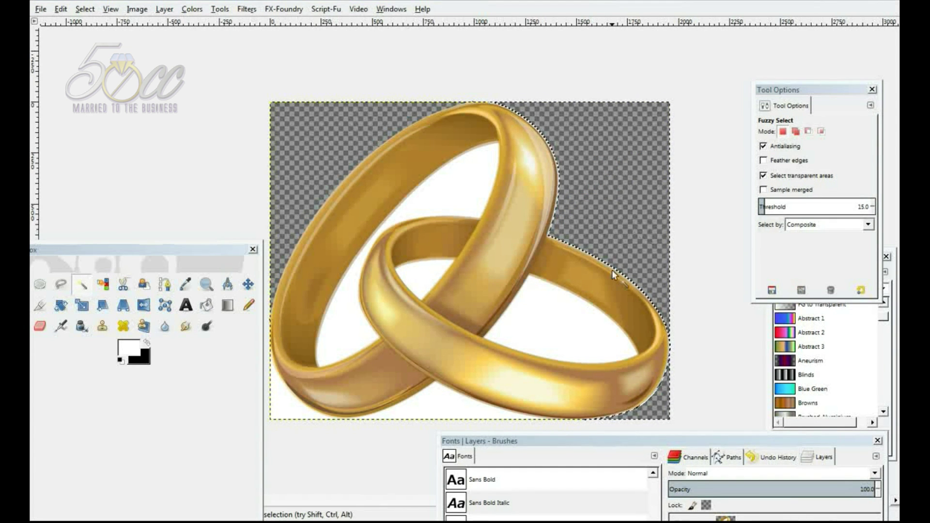
Clear the white inside both ring holes and the white area below the rings.
{"action": "left_click", "coordinate": [530, 332]}
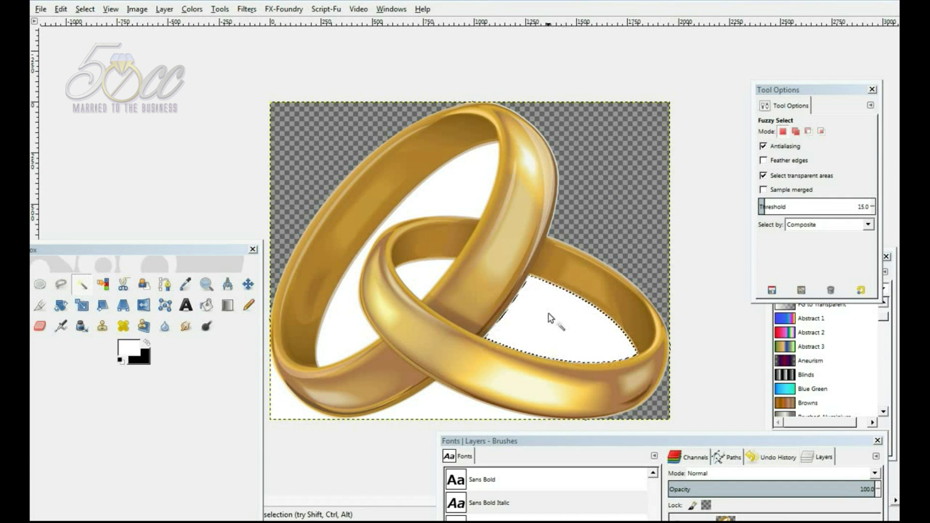
{"action": "key", "text": "Delete"}
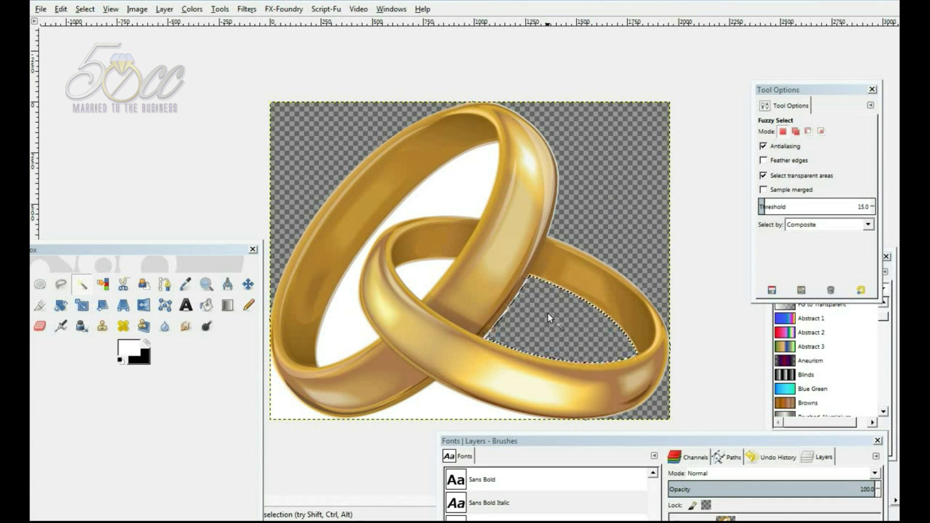
{"action": "left_click", "coordinate": [451, 187]}
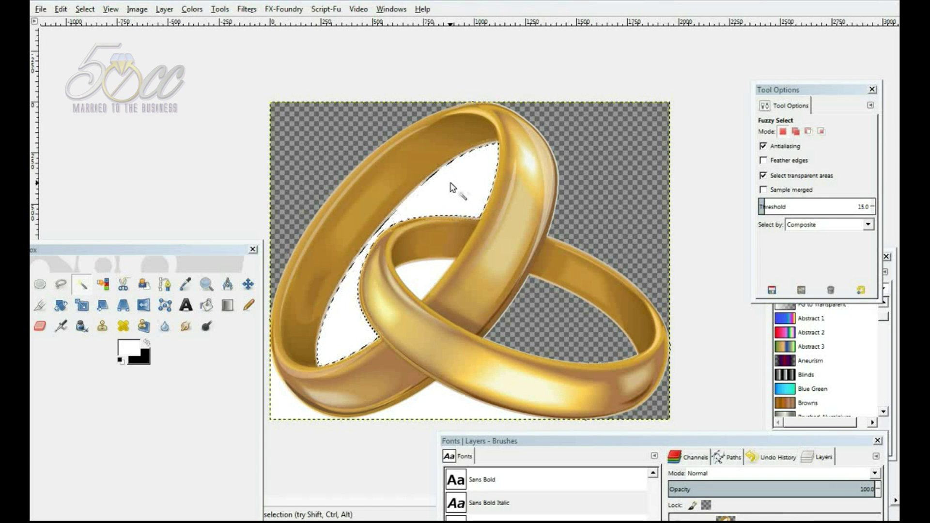
{"action": "key", "text": "Delete"}
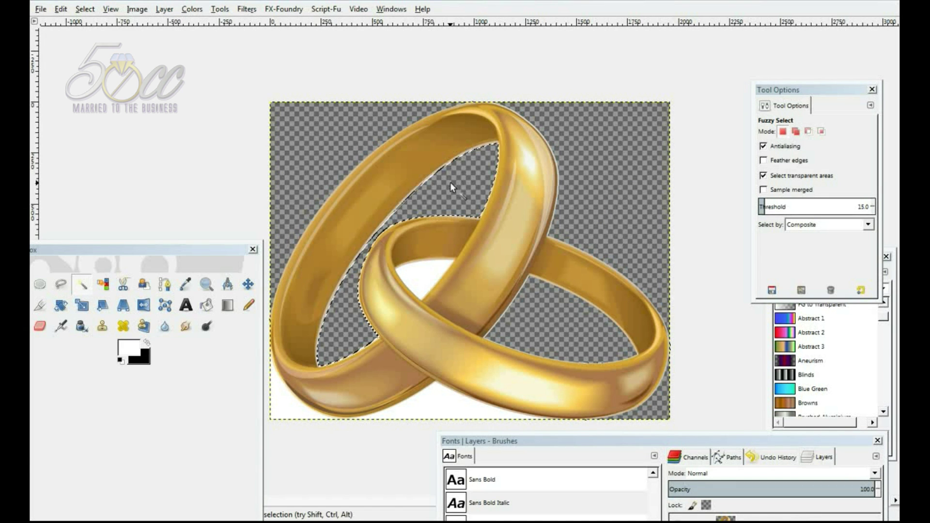
{"action": "left_click", "coordinate": [421, 280]}
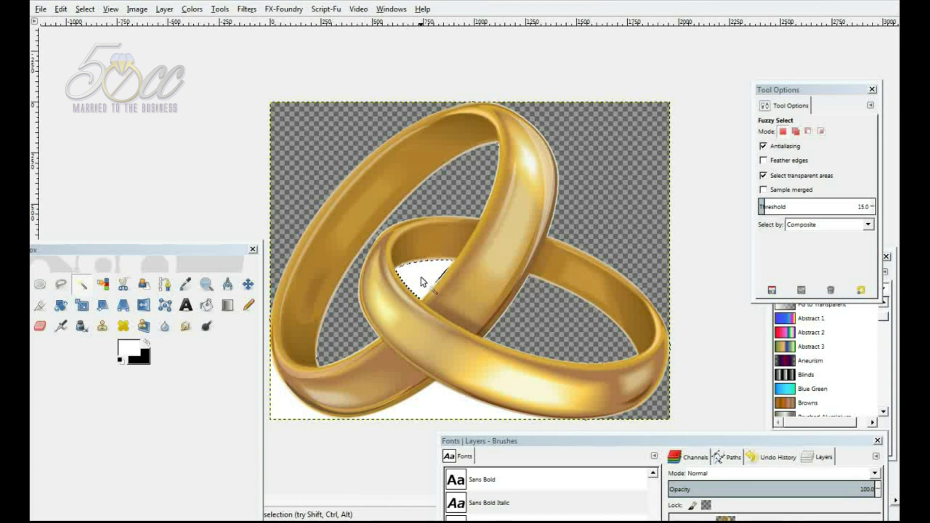
{"action": "key", "text": "Delete"}
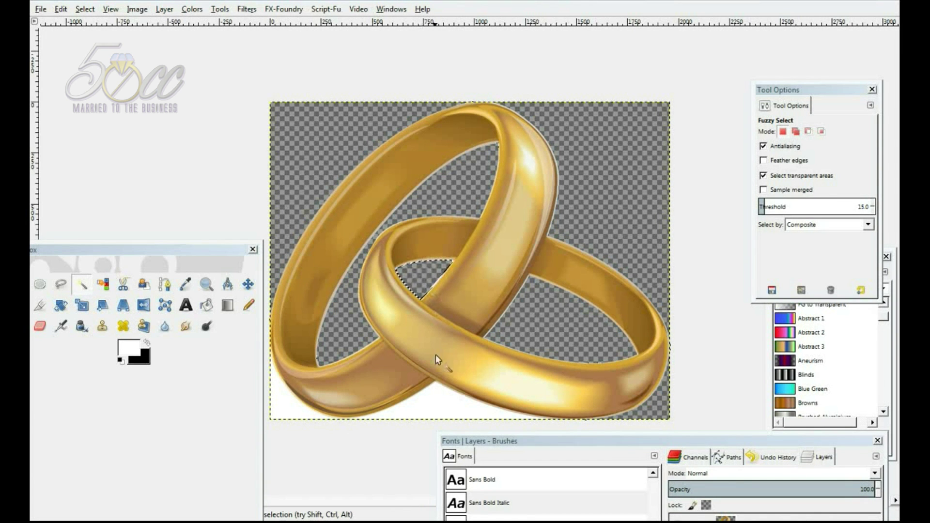
{"action": "left_click", "coordinate": [435, 408]}
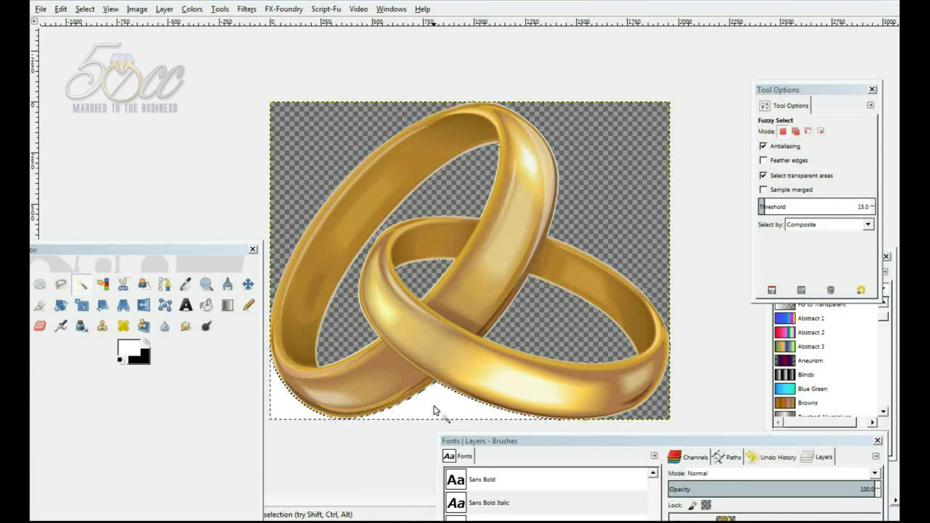
{"action": "key", "text": "Delete"}
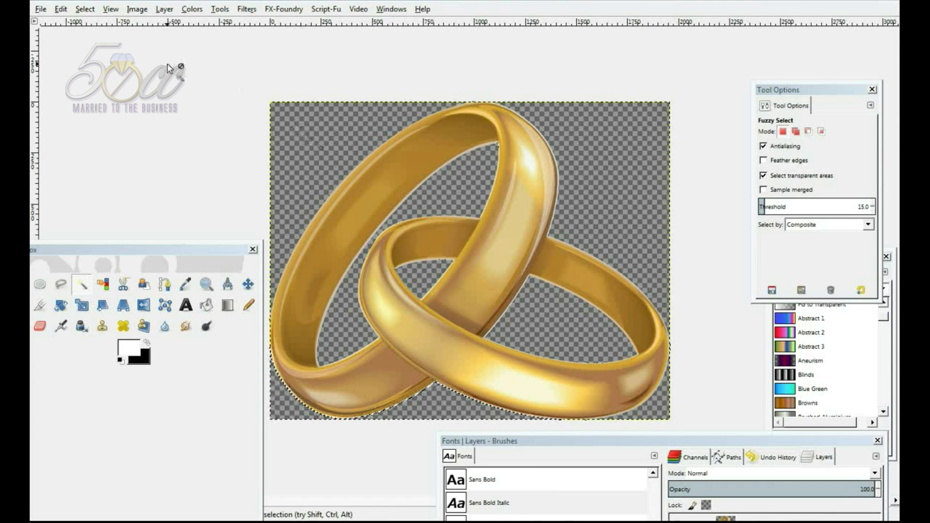
{"action": "left_click", "coordinate": [85, 9]}
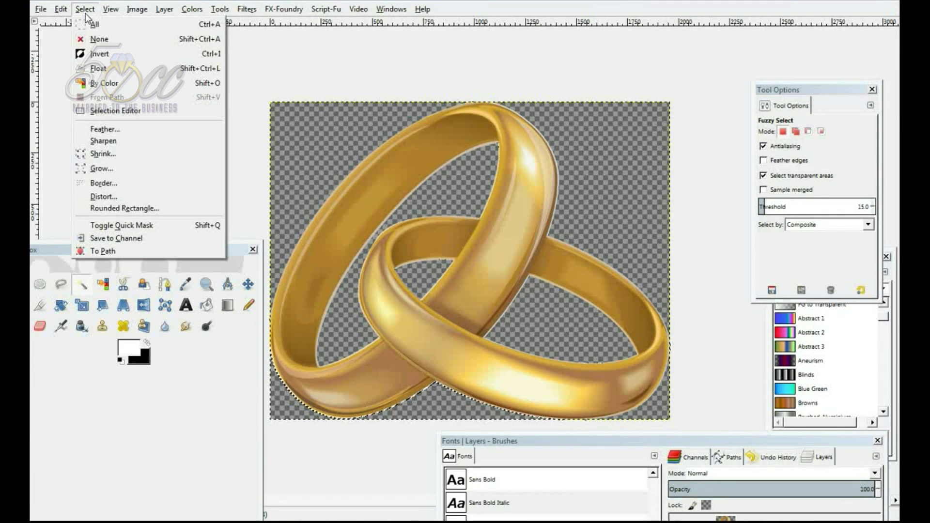
Clear the selection with Select > None and bring up the File menu.
{"action": "left_click", "coordinate": [95, 39]}
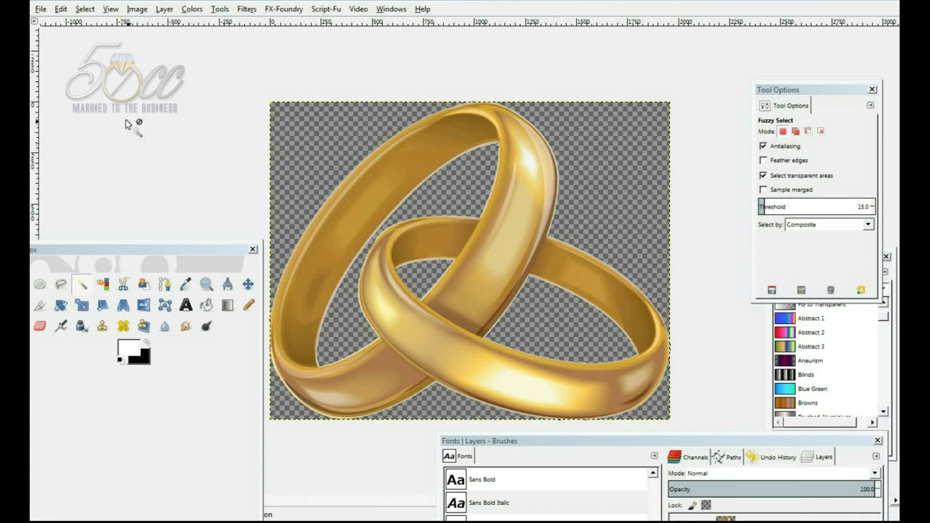
{"action": "left_click", "coordinate": [41, 10]}
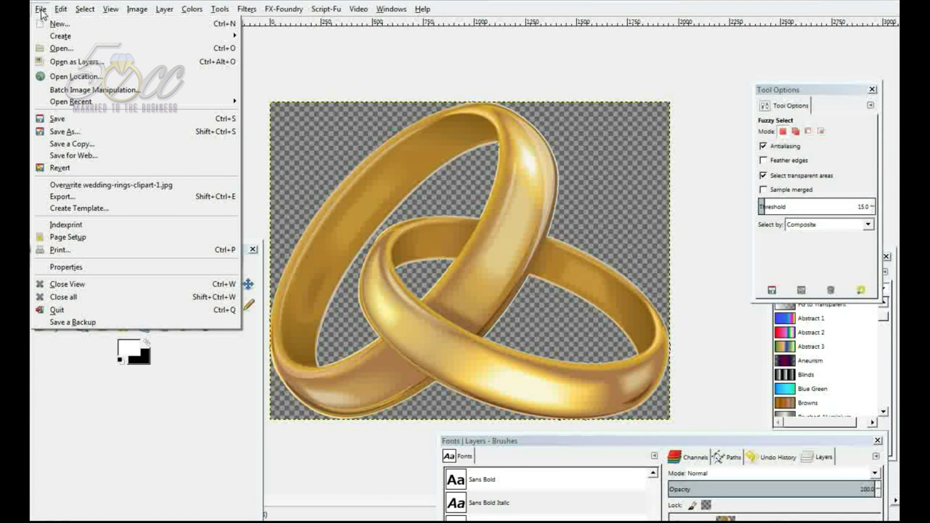
Export the image as wedding-rings-clipart-1.png with PNG image as the file type.
{"action": "left_click", "coordinate": [81, 198]}
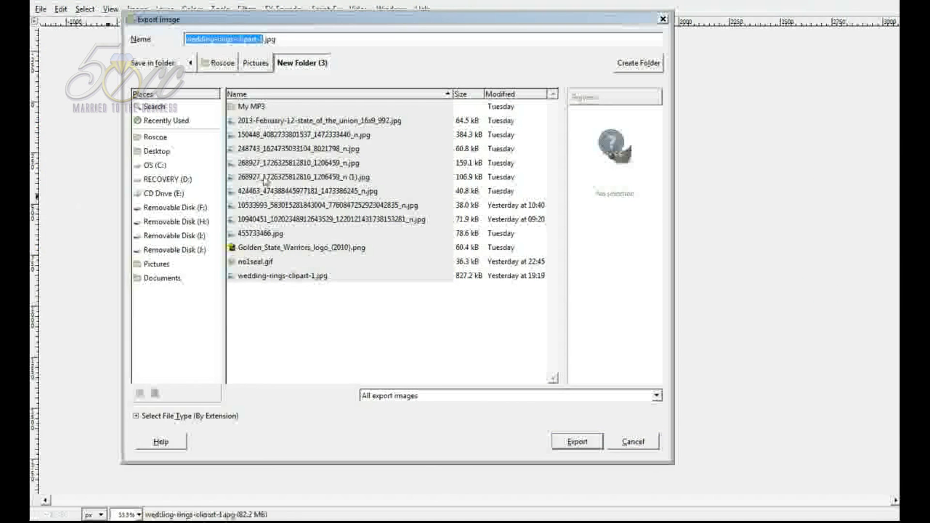
{"action": "left_click", "coordinate": [137, 417]}
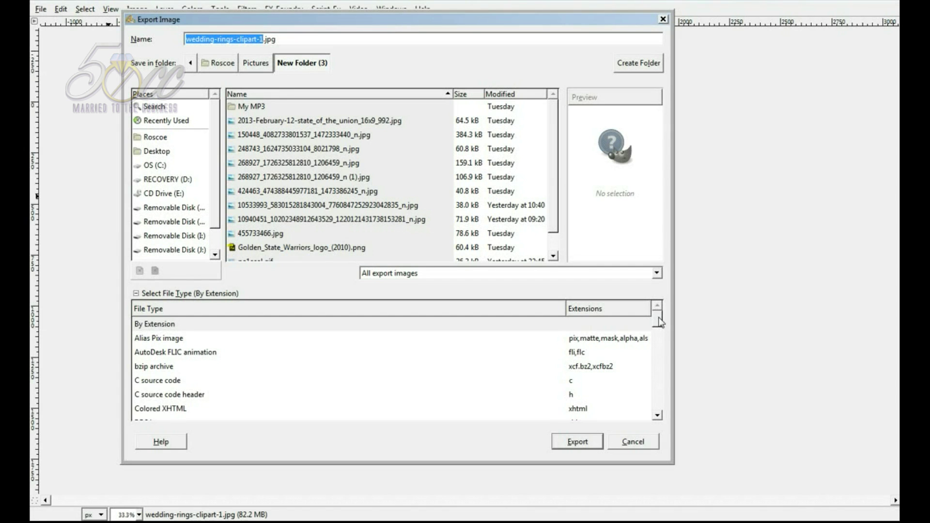
{"action": "left_click_drag", "start_coordinate": [659, 321], "coordinate": [659, 372]}
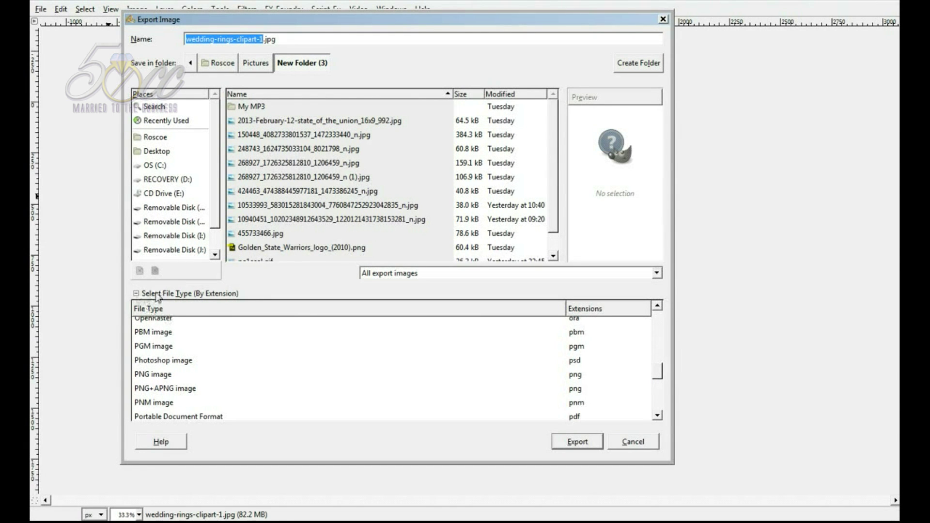
{"action": "left_click", "coordinate": [577, 376]}
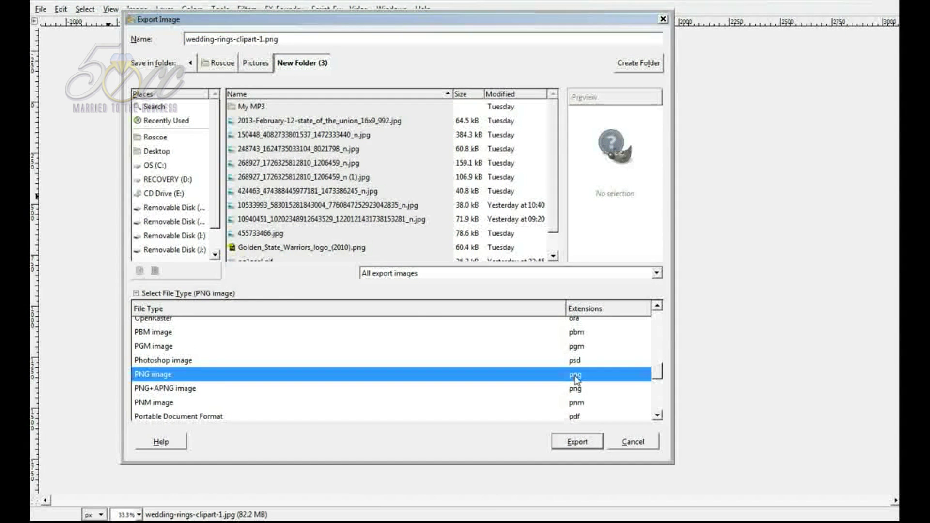
{"action": "left_click", "coordinate": [565, 441]}
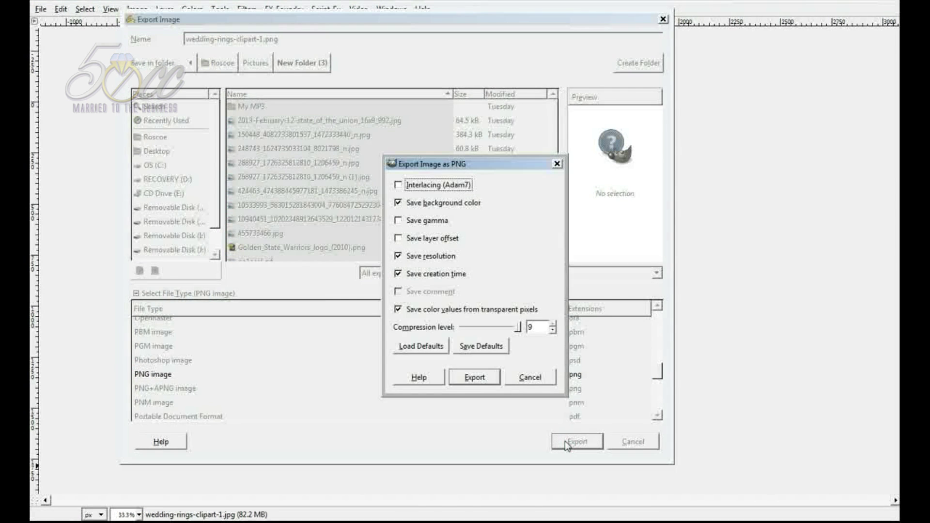
{"action": "left_click", "coordinate": [475, 377]}
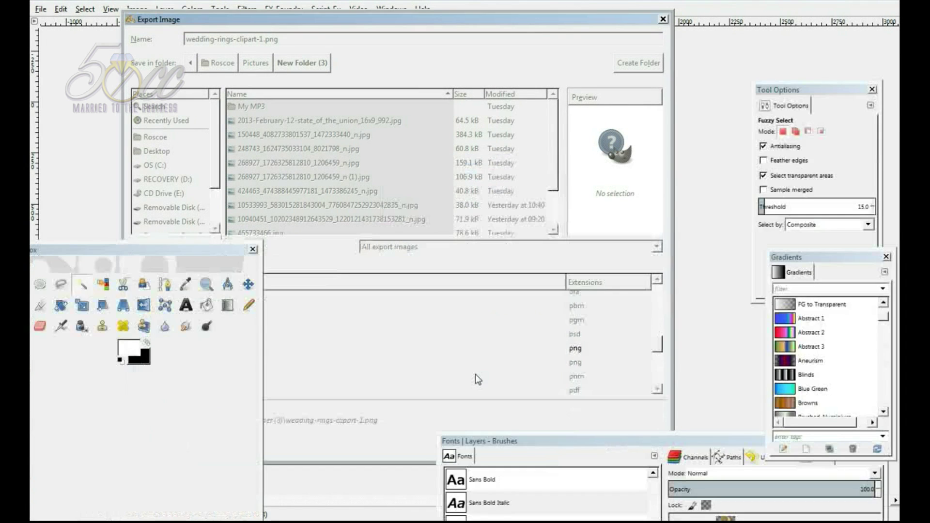